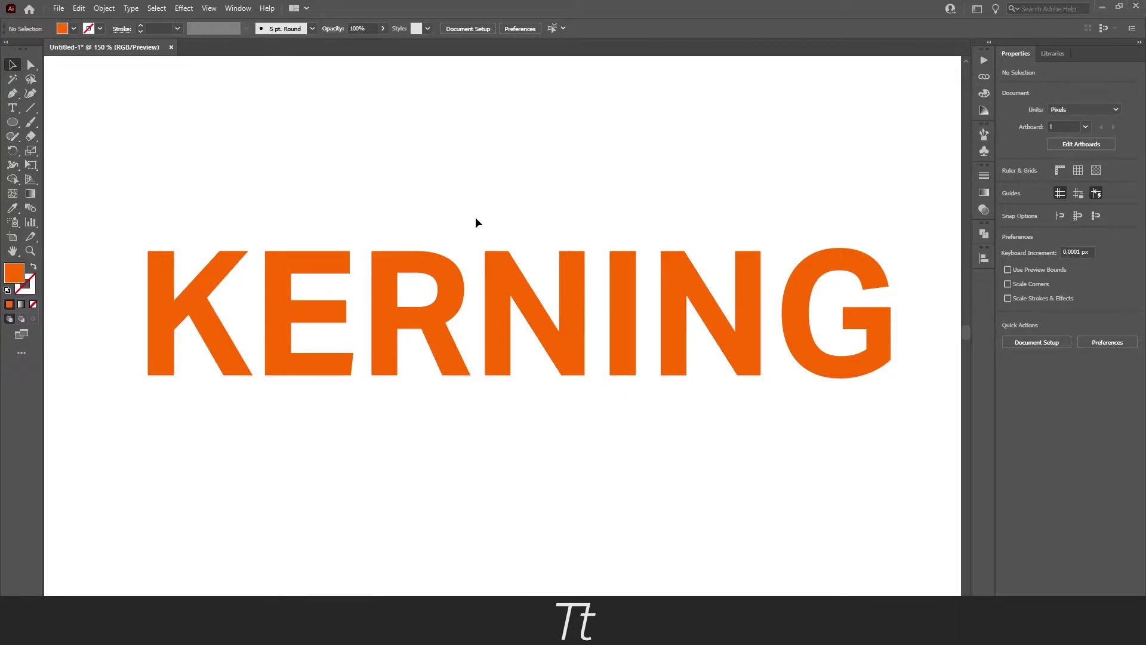
Select the KERNING text, try selecting the letters RN, then exit editing and deselect.
click(490, 275)
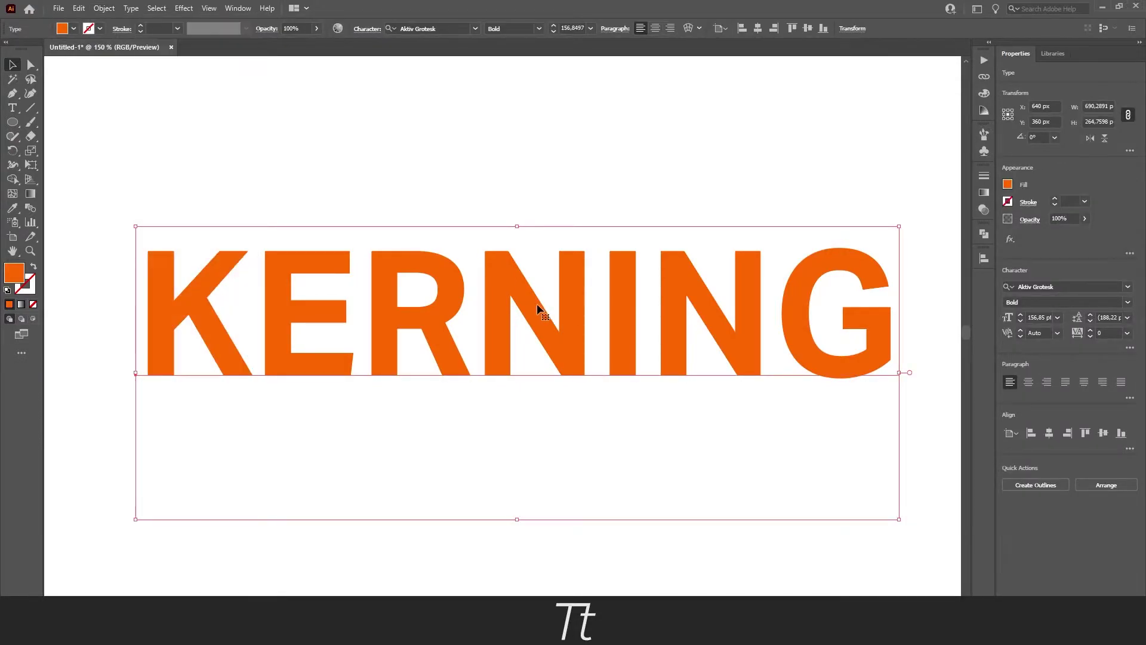
click(12, 107)
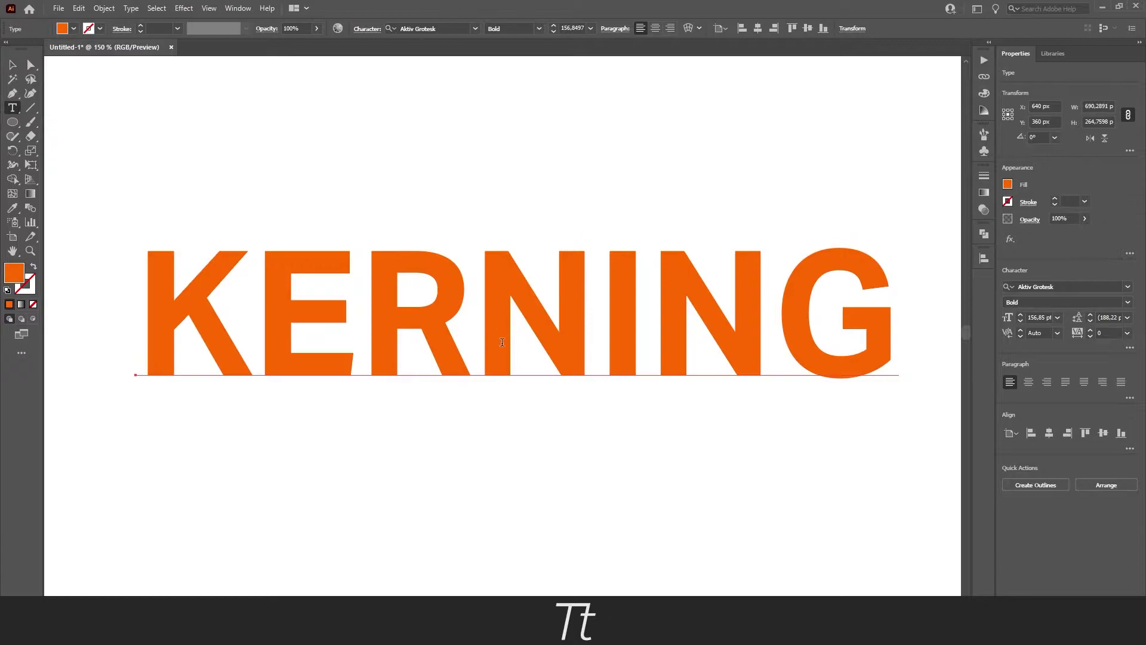
click(358, 299)
drag(588, 290, 406, 299)
key(Escape)
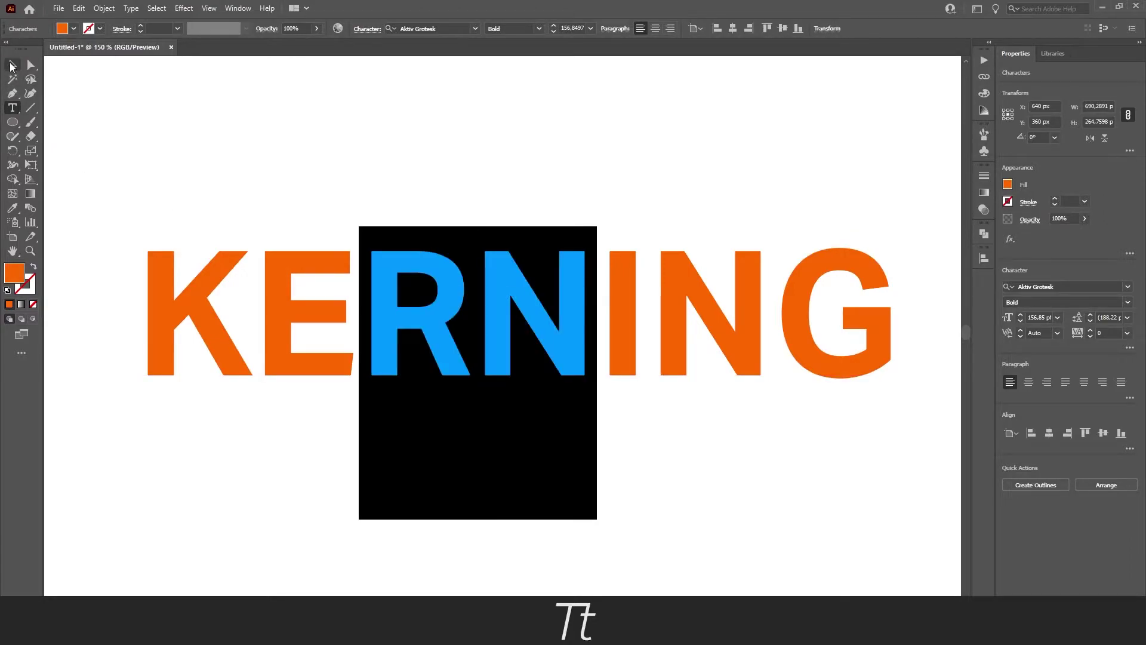
click(533, 221)
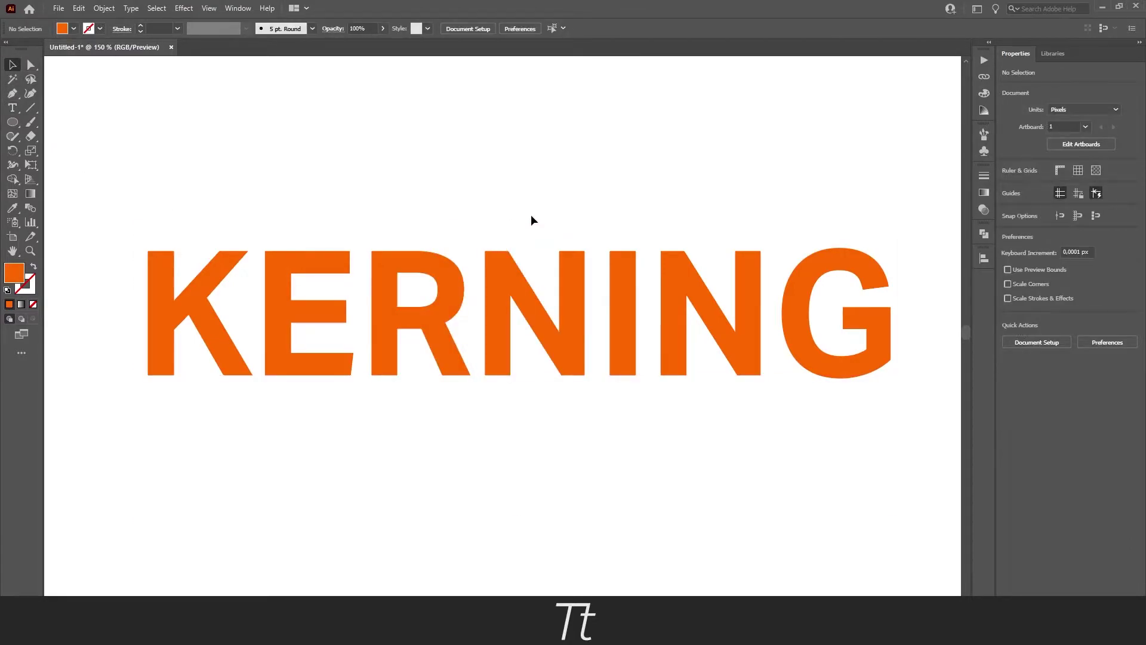
scroll(235, 287, up, 2)
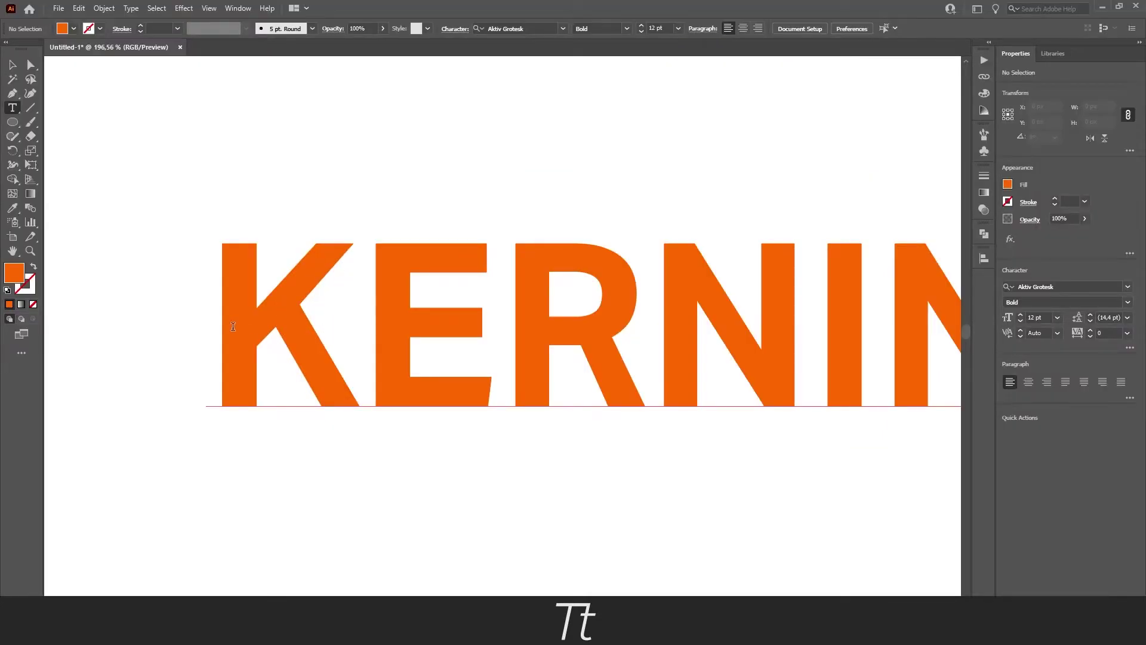
Select the letter K, check the Character options, and bring up the Window > Type panel list.
drag(233, 326, 330, 326)
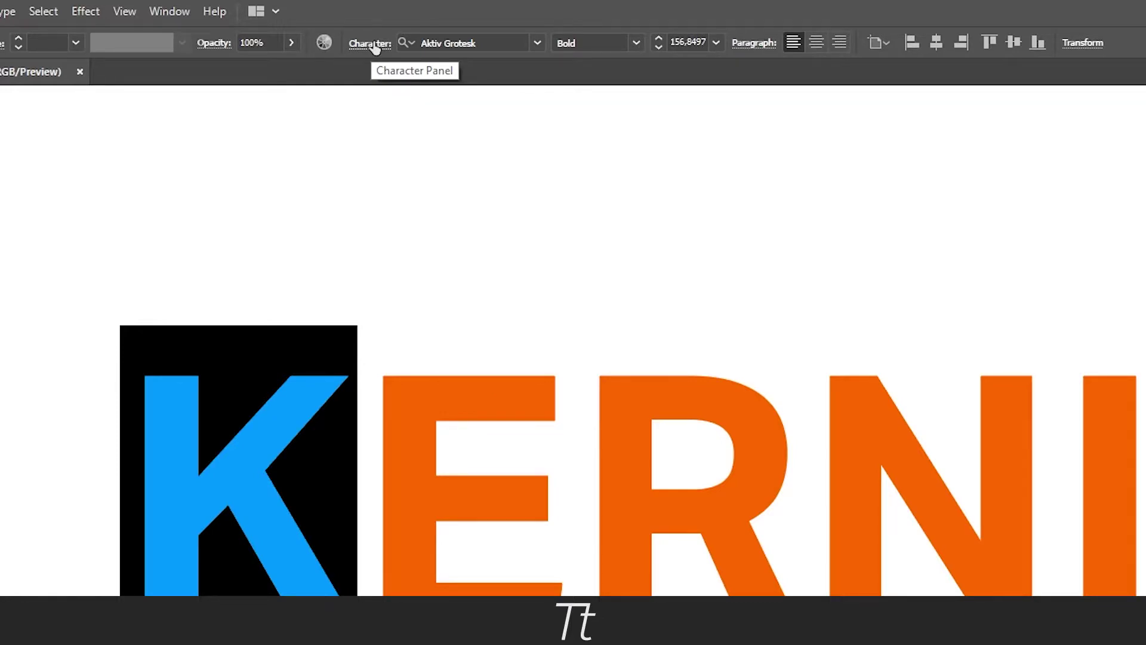
click(373, 44)
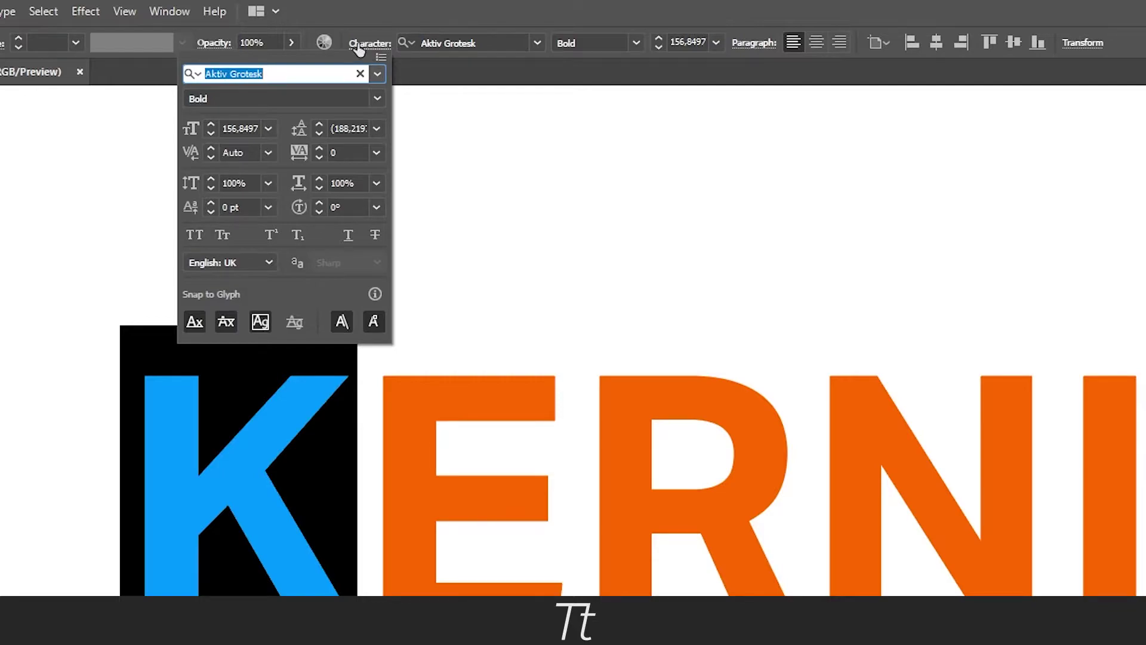
click(359, 46)
click(166, 8)
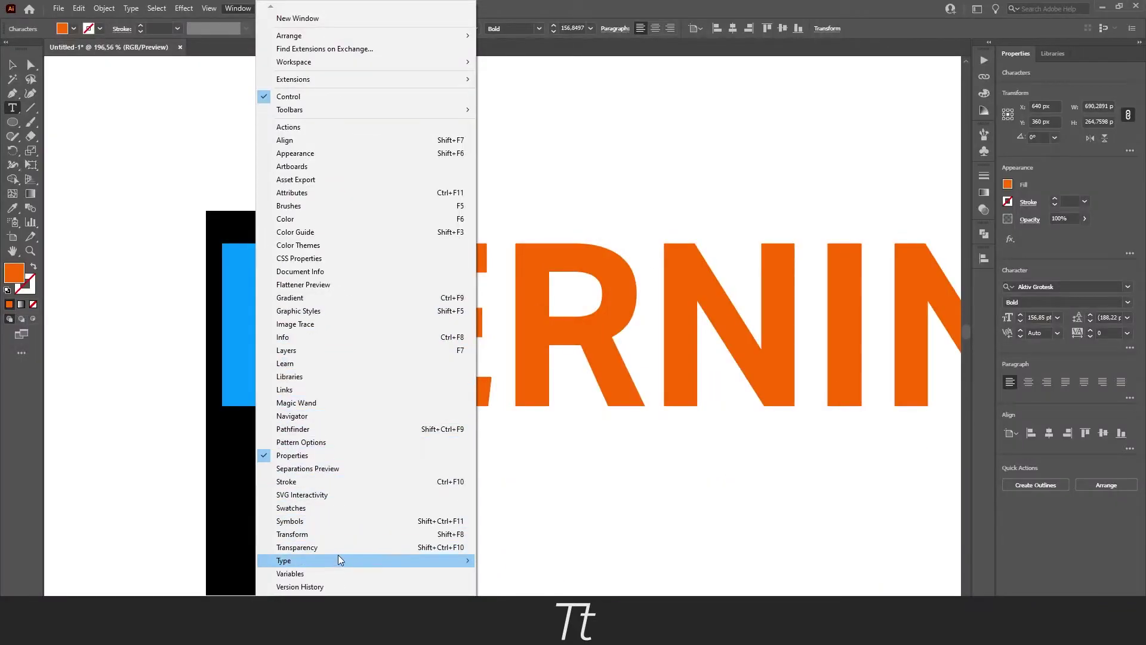
mouse_move(338, 559)
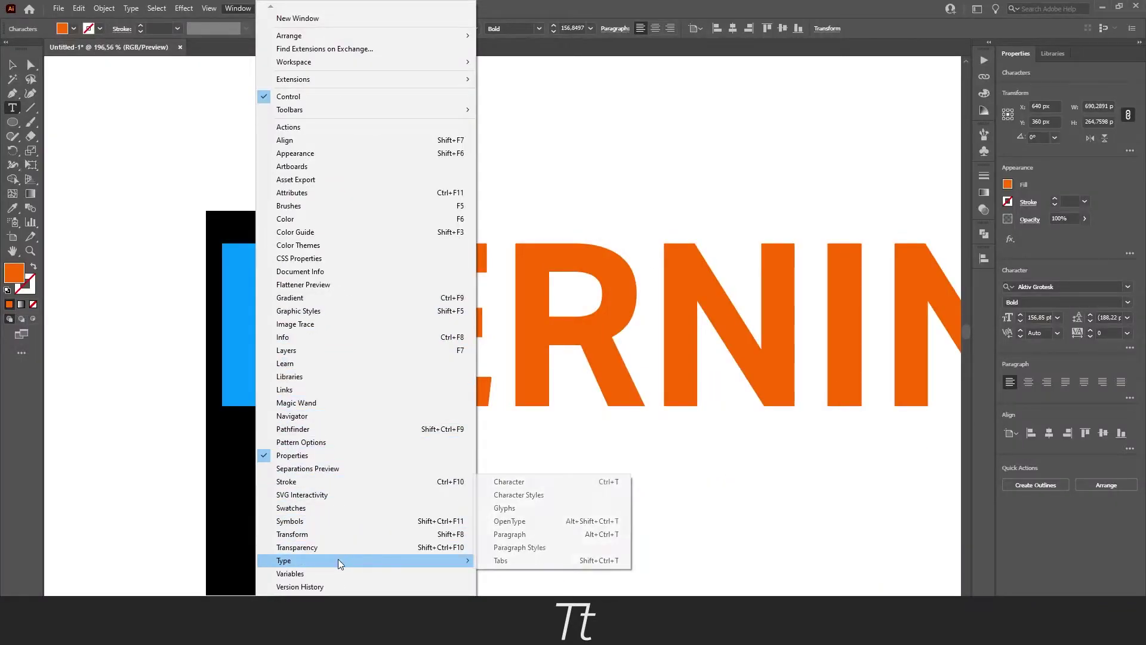
Open the Character panel and move it over the KERNING word.
click(532, 481)
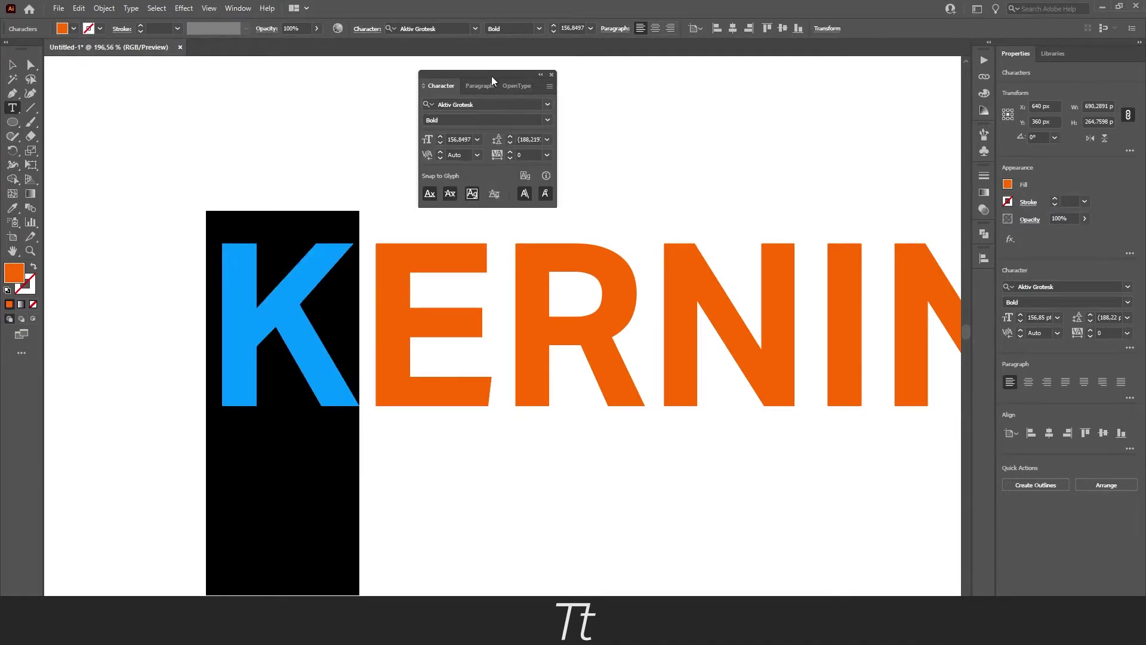
drag(494, 78, 712, 174)
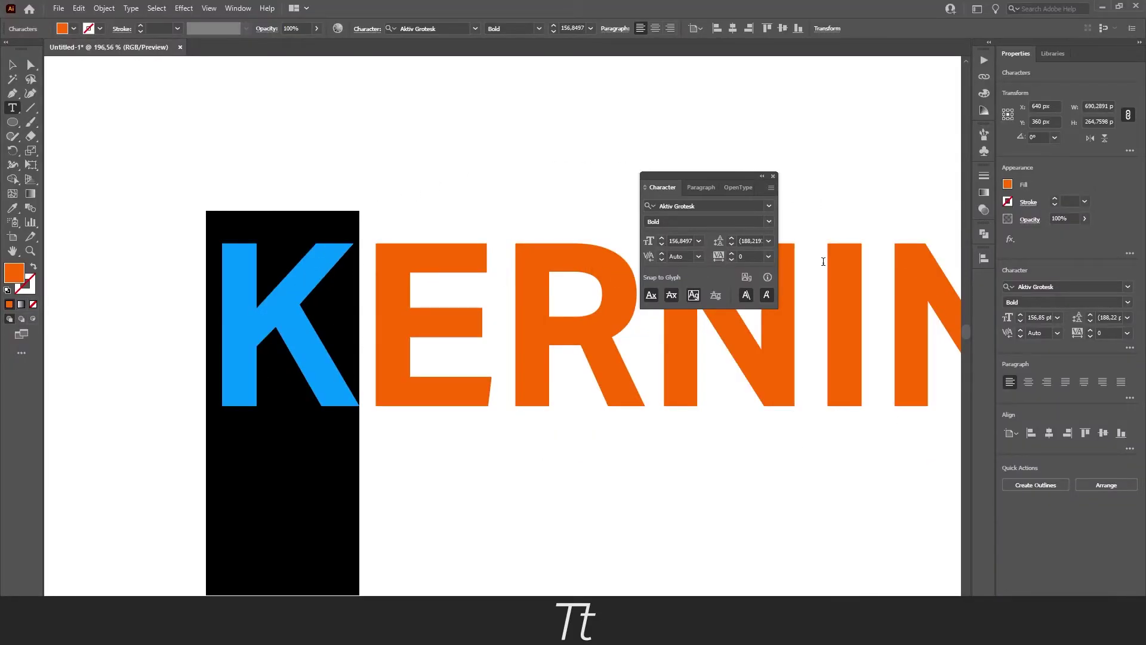
Select the K and raise its tracking step by step to 20, then enter 30.
click(336, 333)
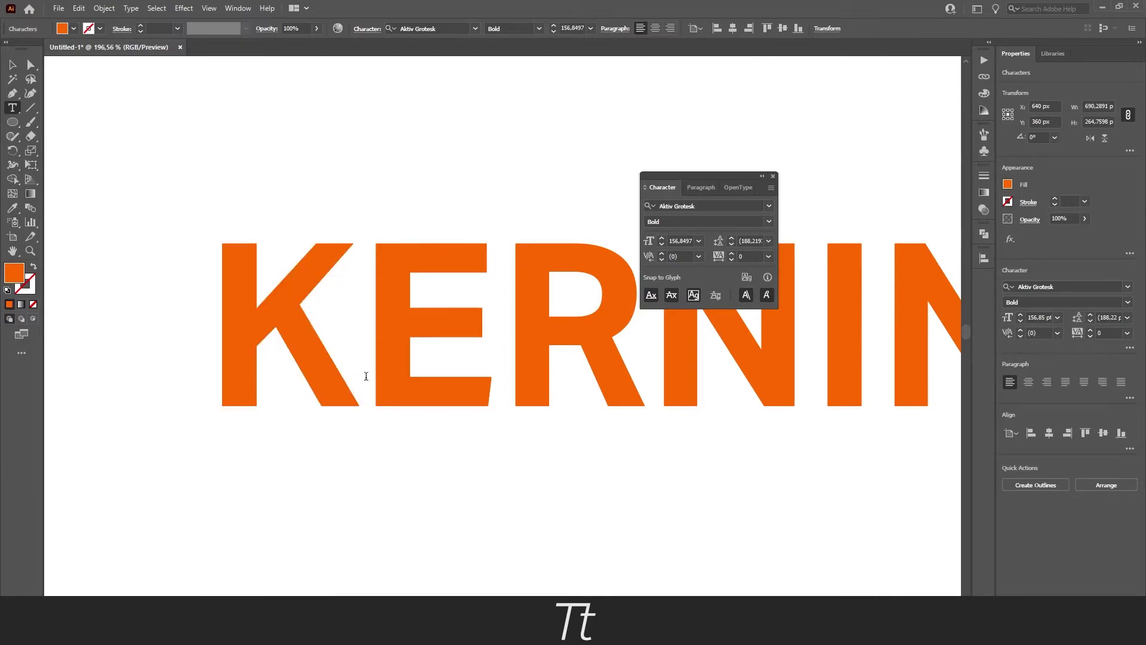
drag(238, 283, 334, 298)
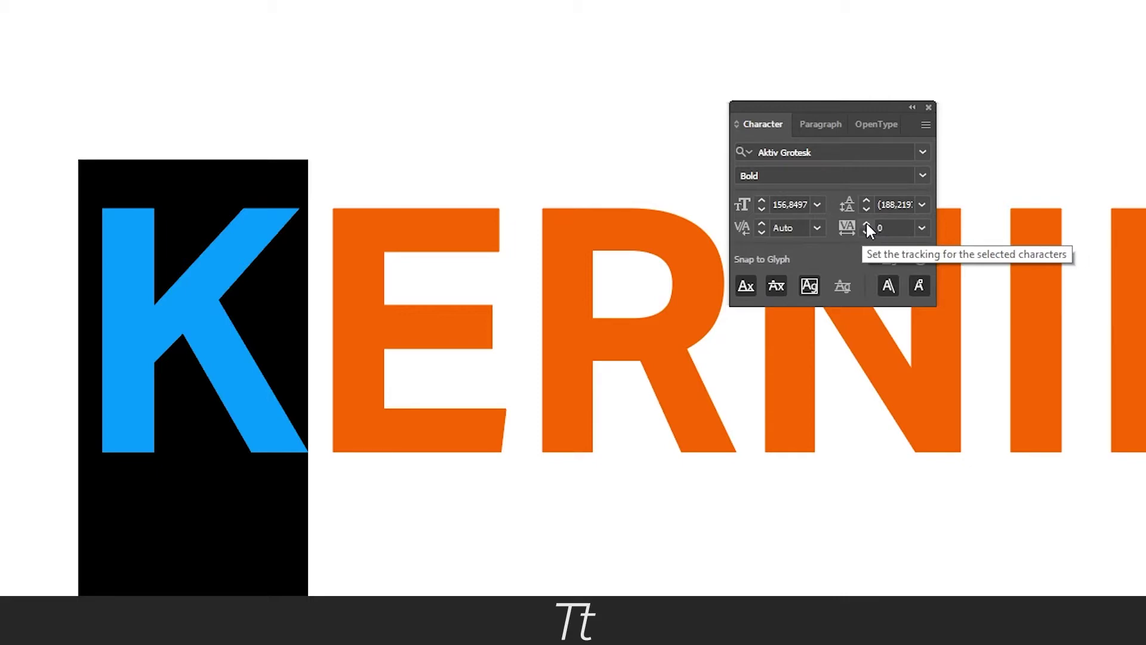
click(867, 225)
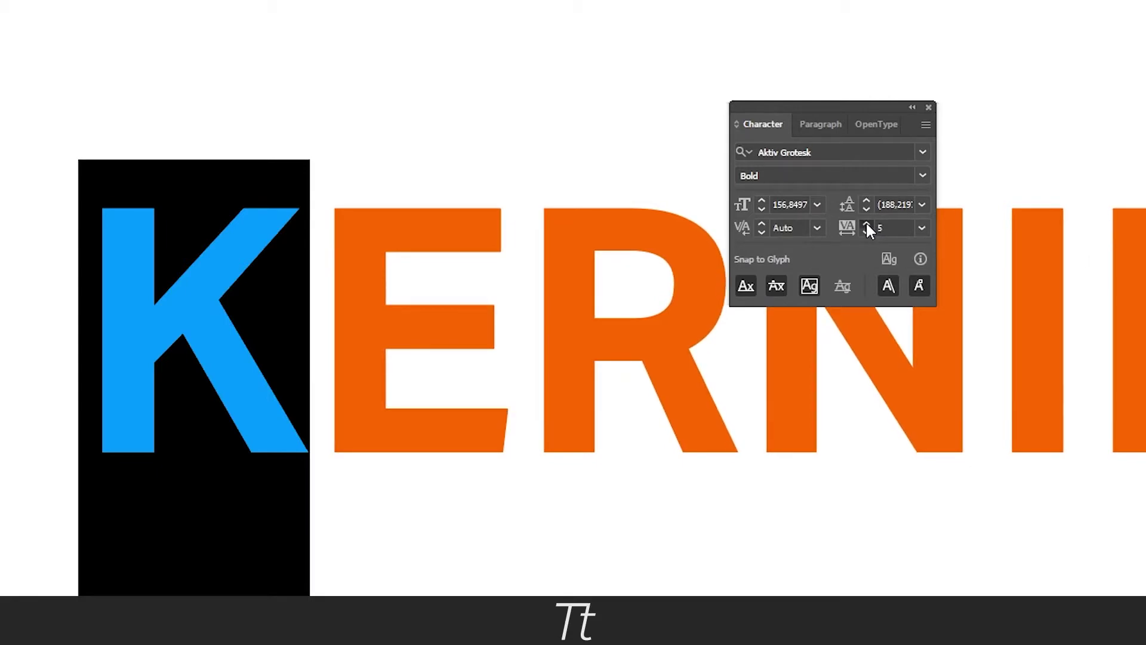
click(866, 225)
click(866, 226)
click(866, 225)
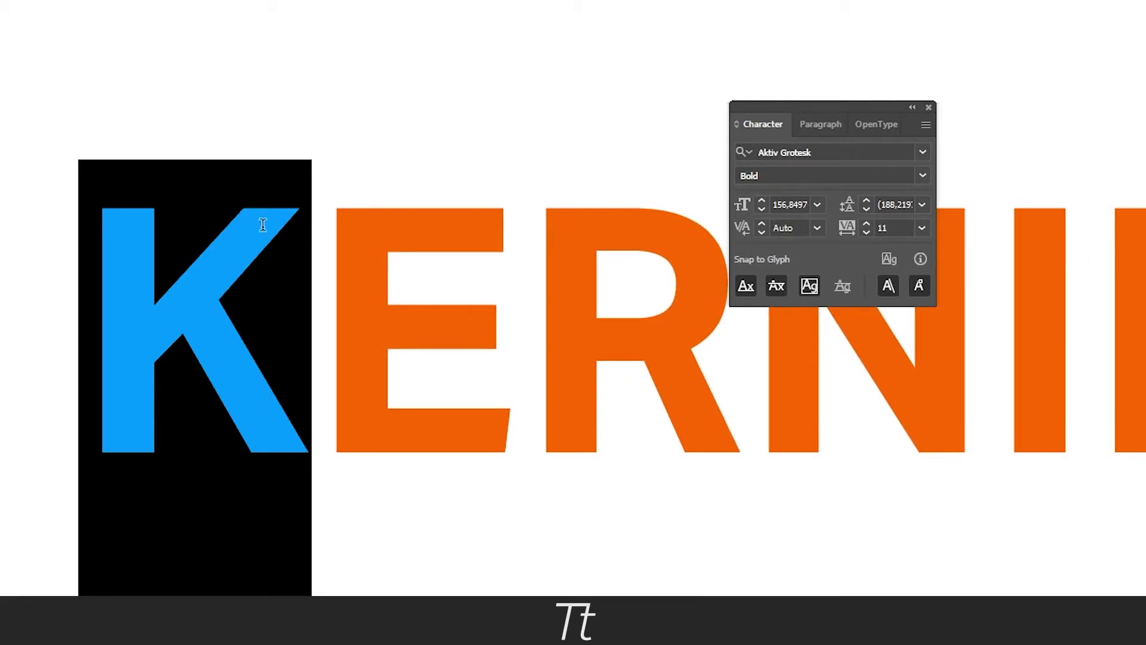
click(866, 224)
click(866, 223)
click(866, 224)
click(866, 224)
click(866, 223)
click(866, 224)
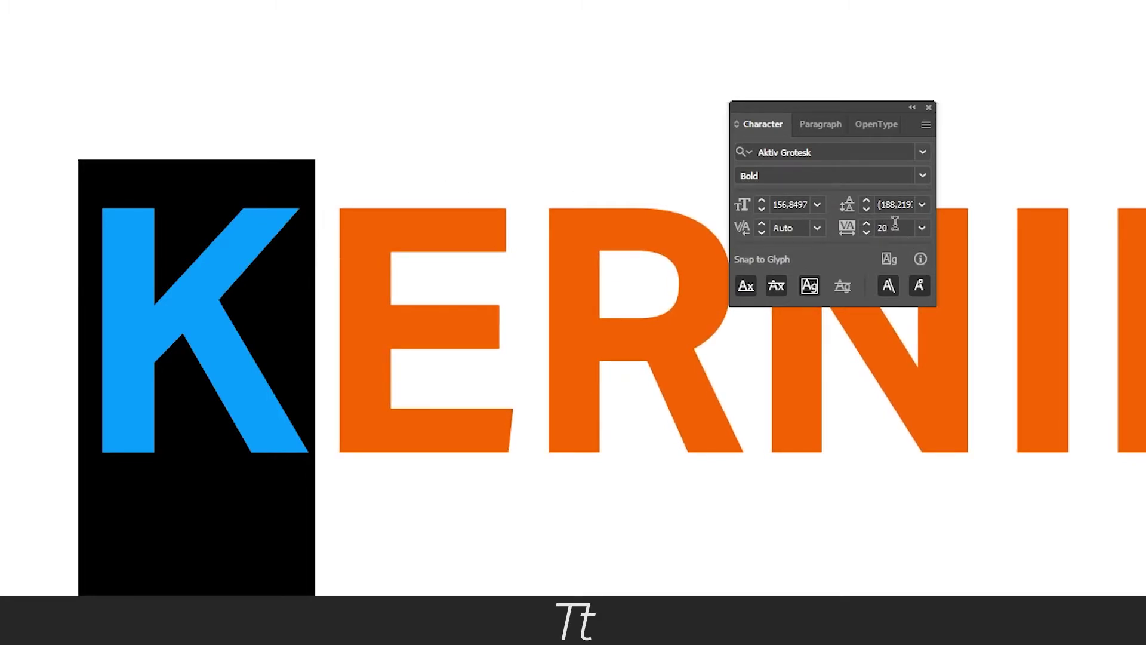
double_click(885, 227)
text(30)
key(Return)
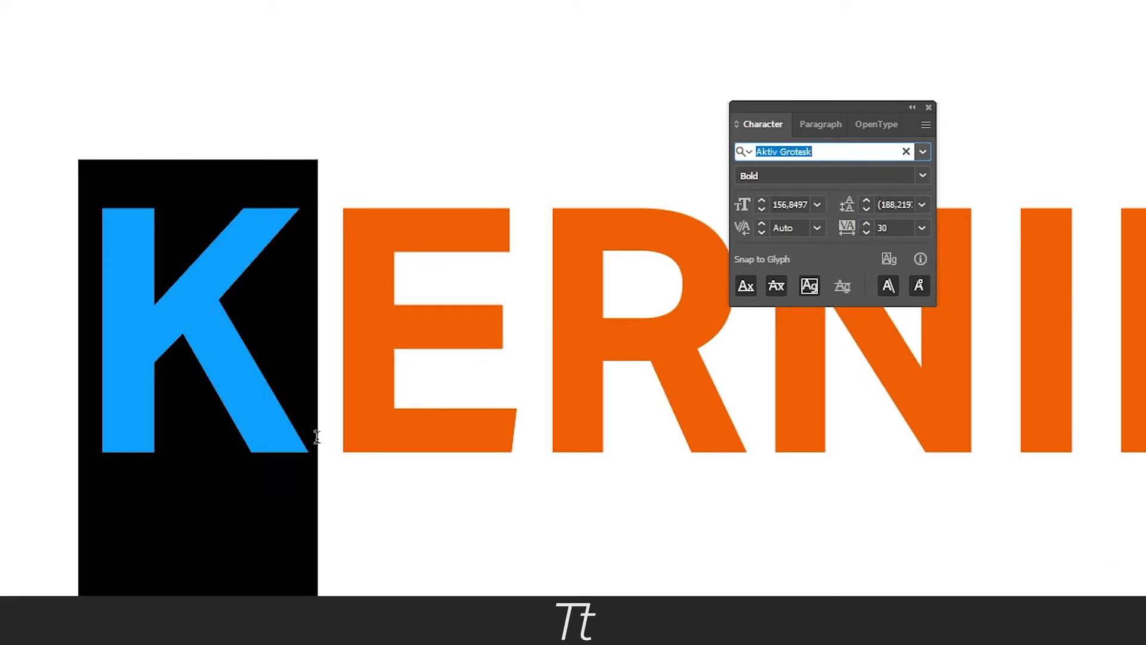
Keep widening the gap after the K, taking its tracking beyond 45.
click(868, 223)
click(868, 223)
click(868, 224)
click(868, 223)
click(868, 222)
click(868, 222)
click(868, 222)
click(868, 222)
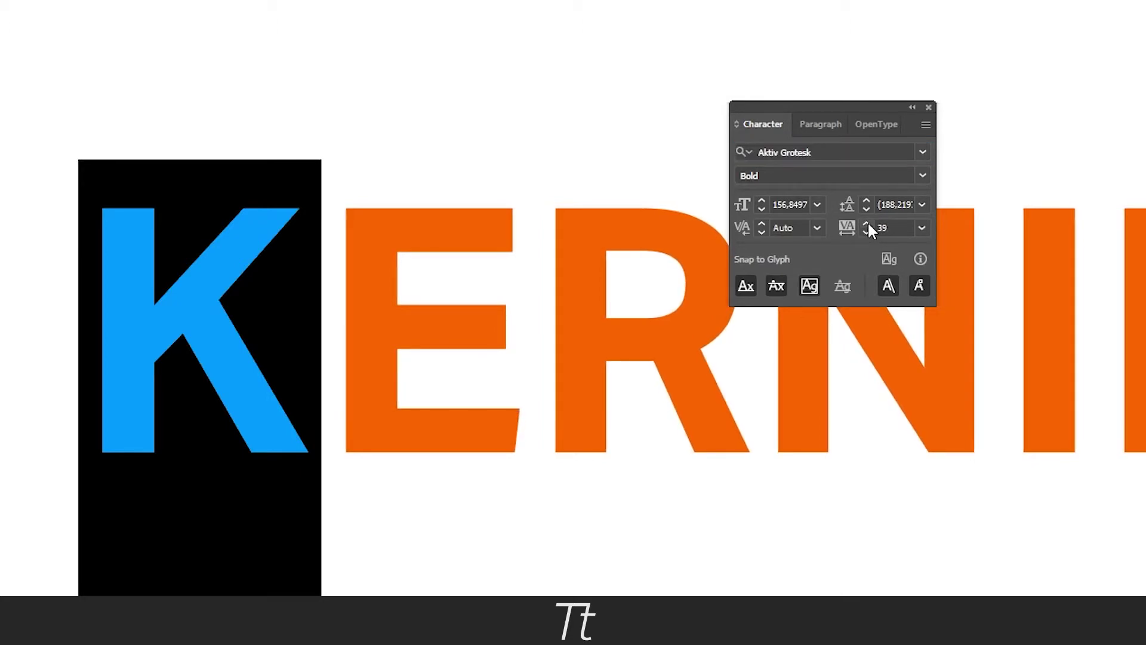
click(868, 222)
click(867, 222)
click(868, 222)
click(868, 222)
click(868, 222)
click(868, 222)
click(868, 222)
click(868, 222)
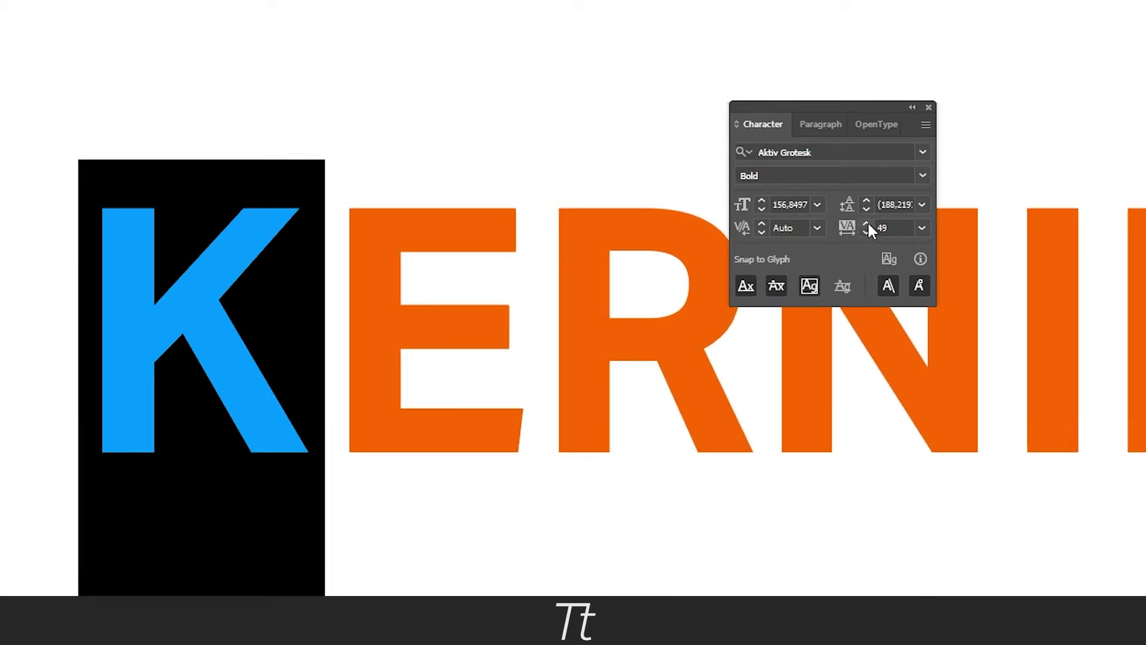
click(868, 222)
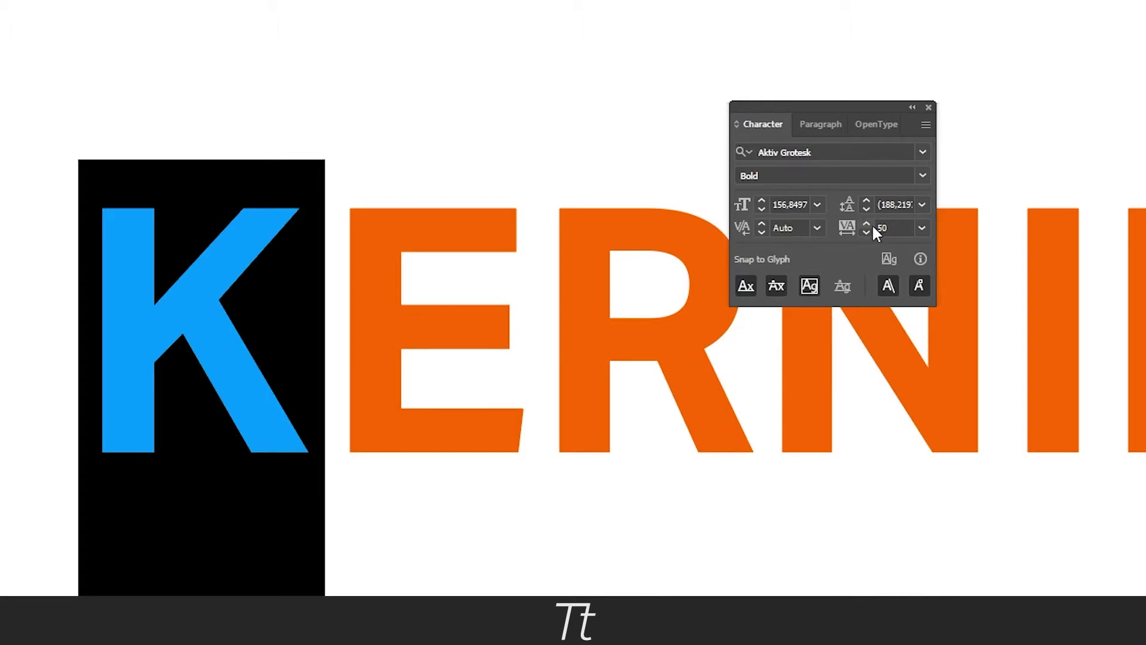
click(867, 223)
click(868, 223)
click(868, 223)
click(867, 223)
click(868, 222)
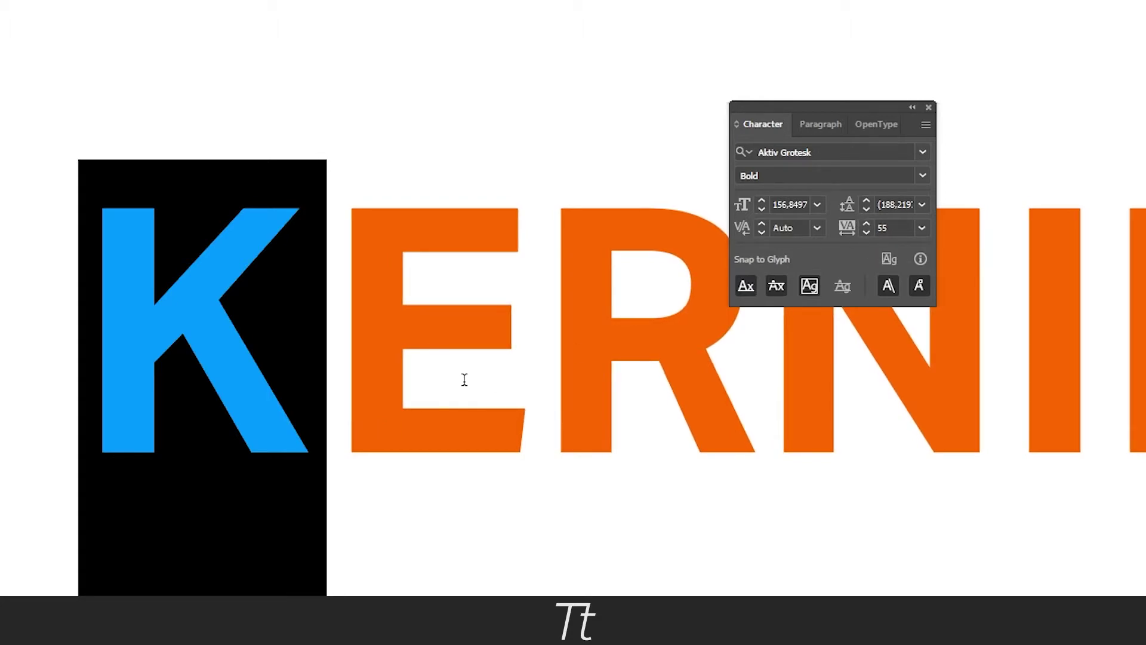
click(866, 222)
click(867, 222)
click(867, 222)
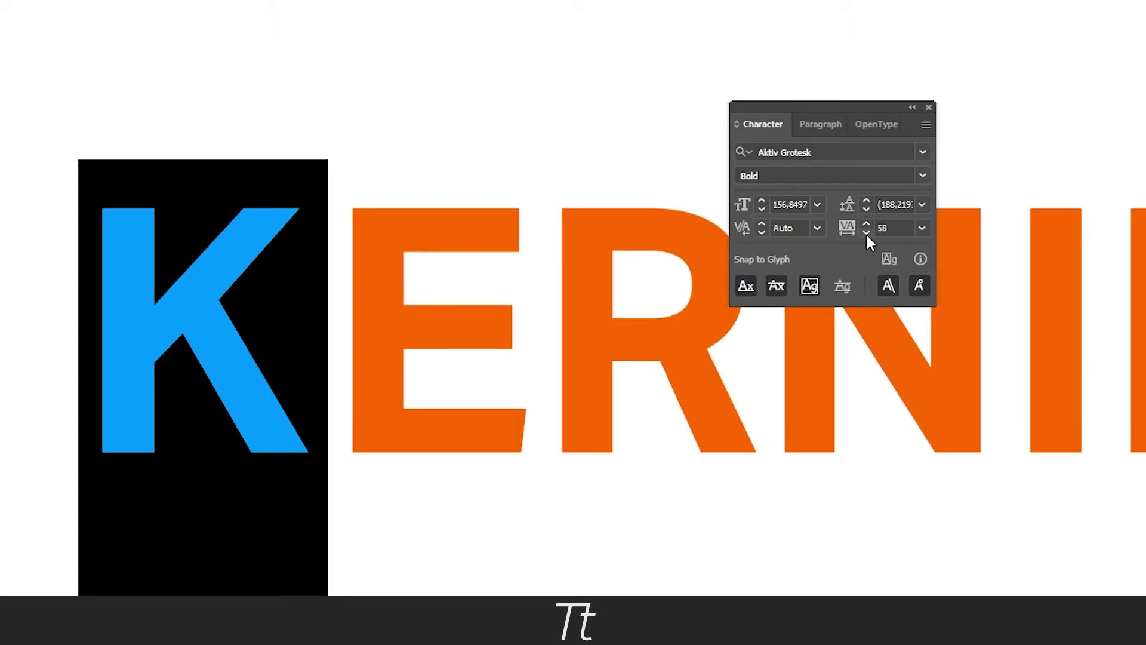
Tighten and loosen the K tracking slightly, then settle on a tracking of 50.
click(866, 232)
click(866, 232)
click(867, 233)
click(866, 232)
click(866, 232)
click(866, 232)
click(867, 232)
click(866, 232)
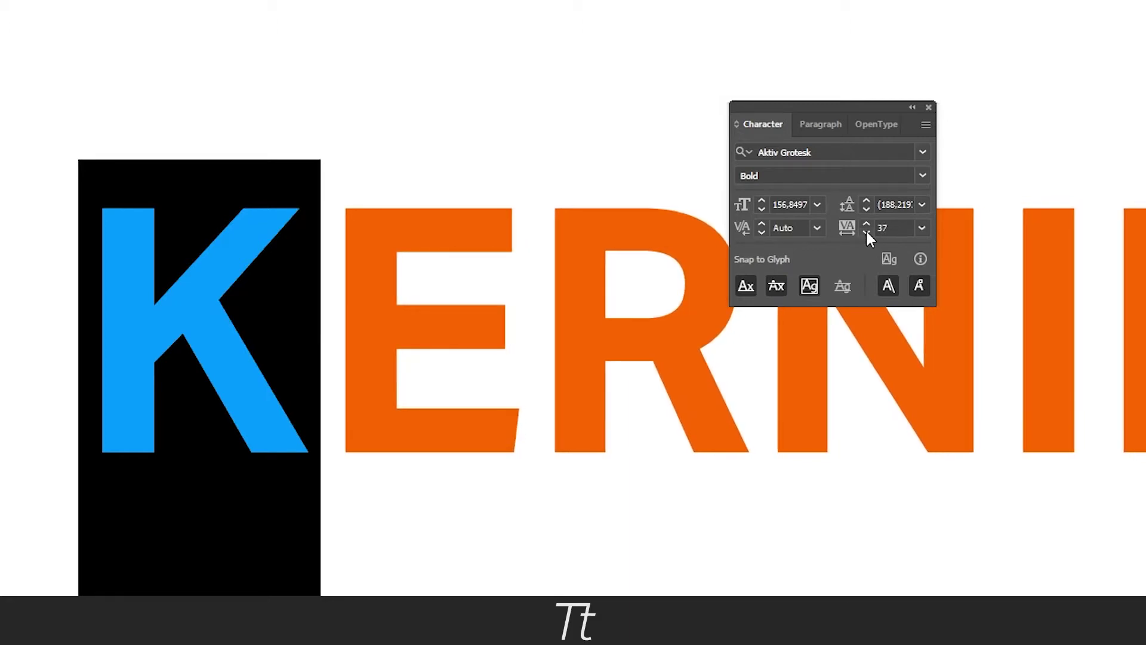
click(866, 223)
click(866, 223)
click(866, 224)
click(866, 223)
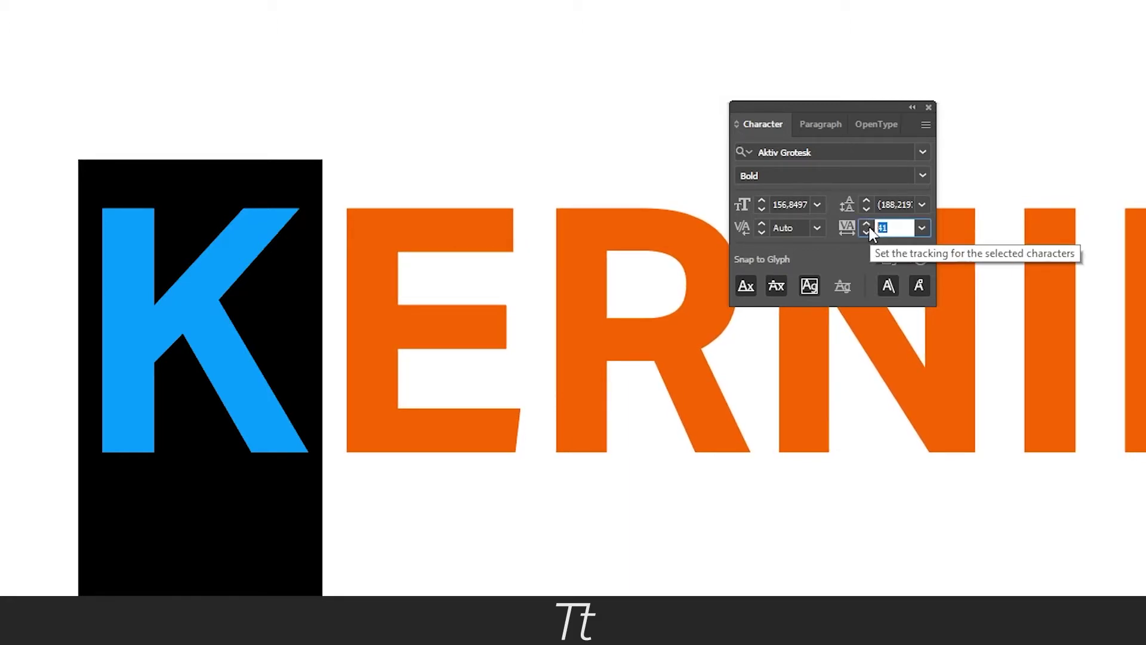
text(50)
key(Return)
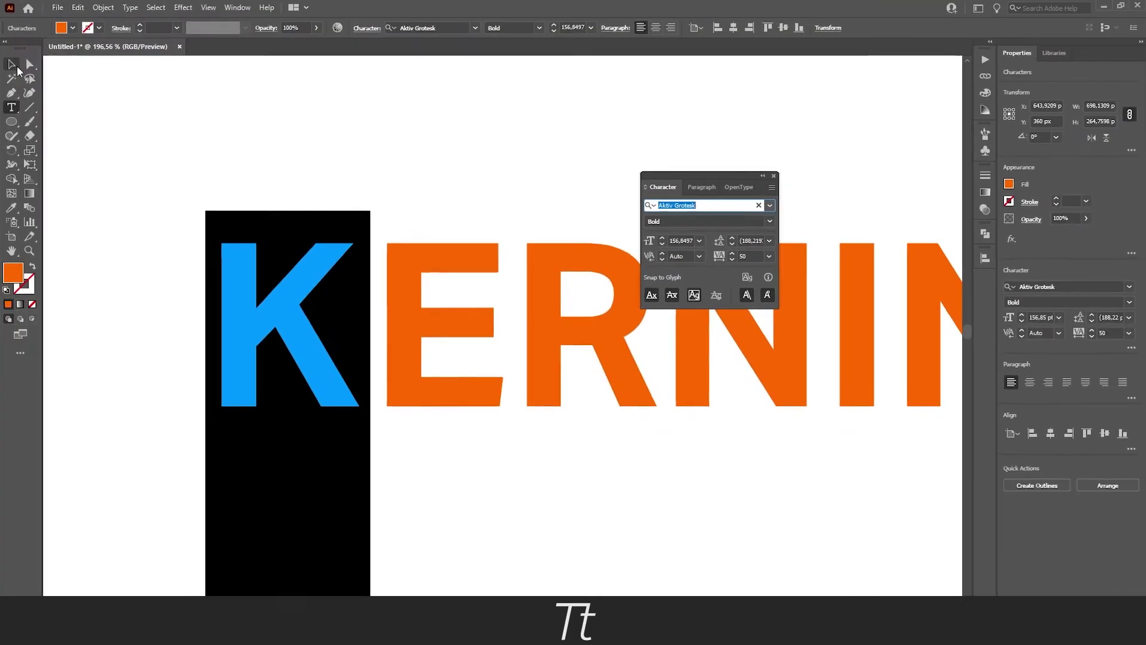
Duplicate KERNING below the original and set the copy's K tracking to 0.
click(15, 65)
drag(448, 288, 455, 495)
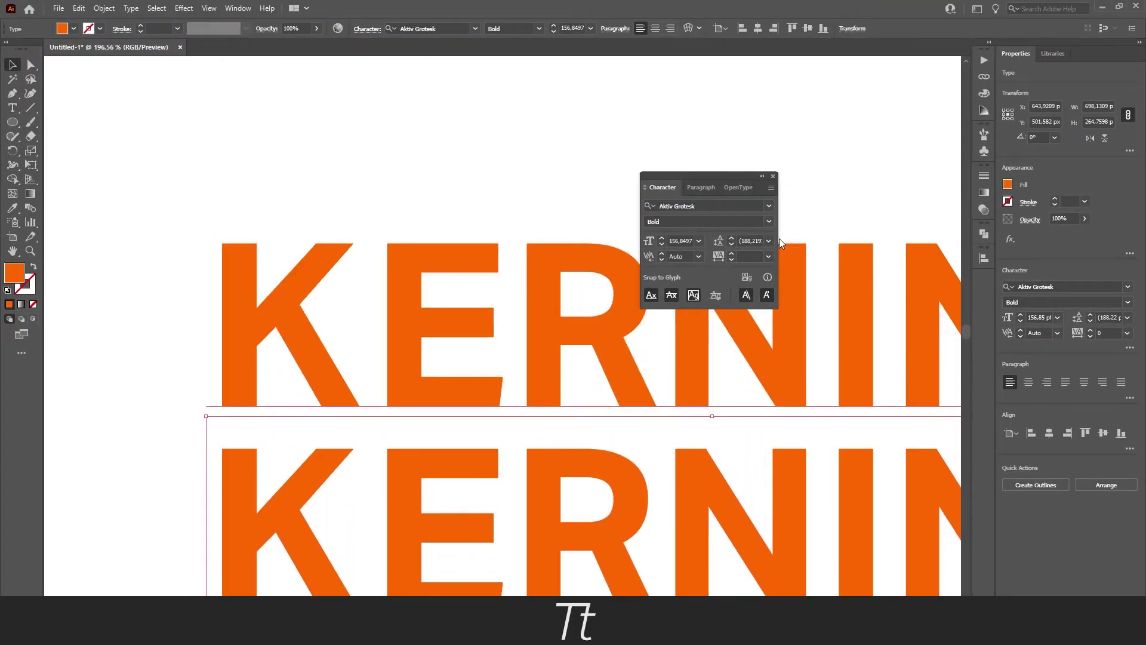
double_click(402, 451)
key(shift+Left)
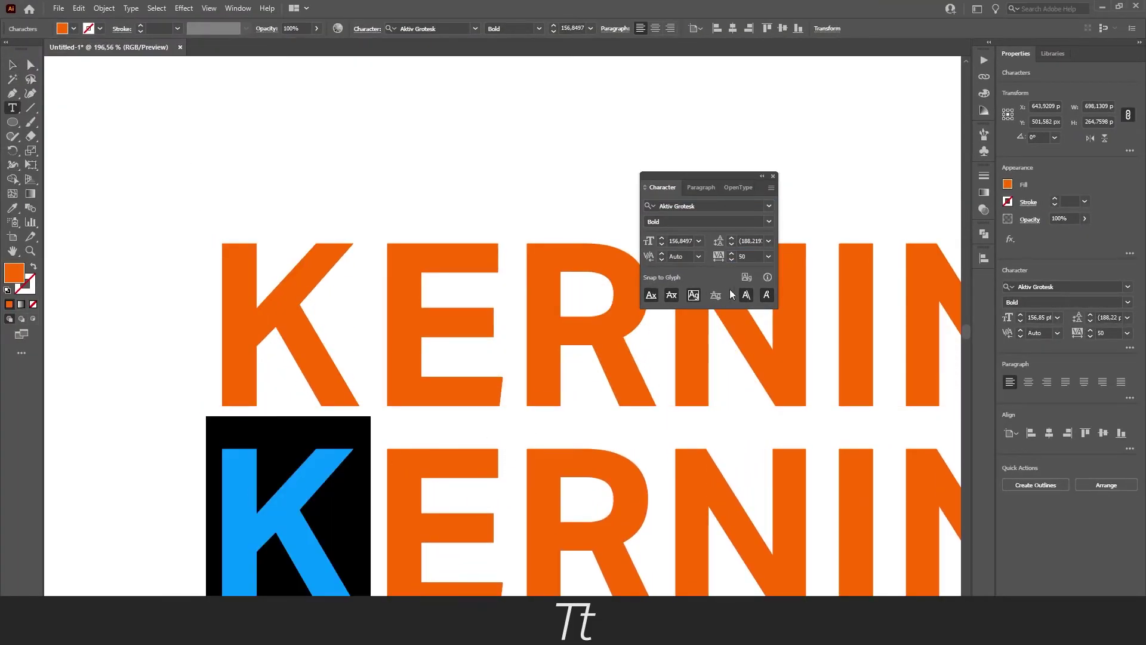
click(746, 256)
text(0)
key(Return)
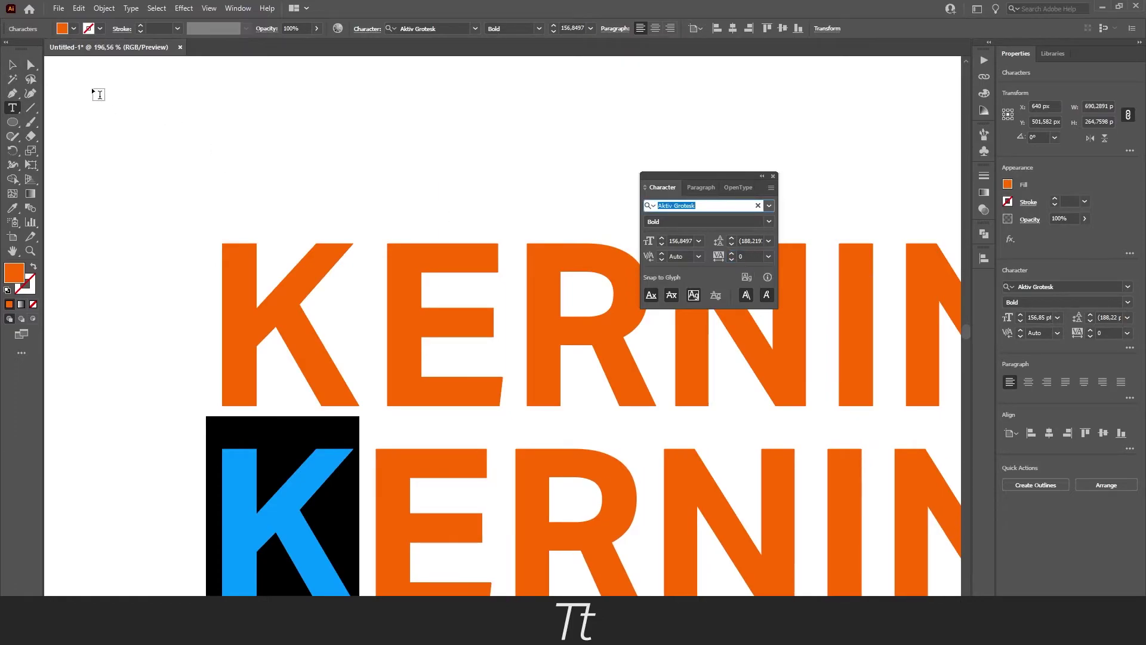
Deselect the copy and move it above the original KERNING.
key(Escape)
click(320, 237)
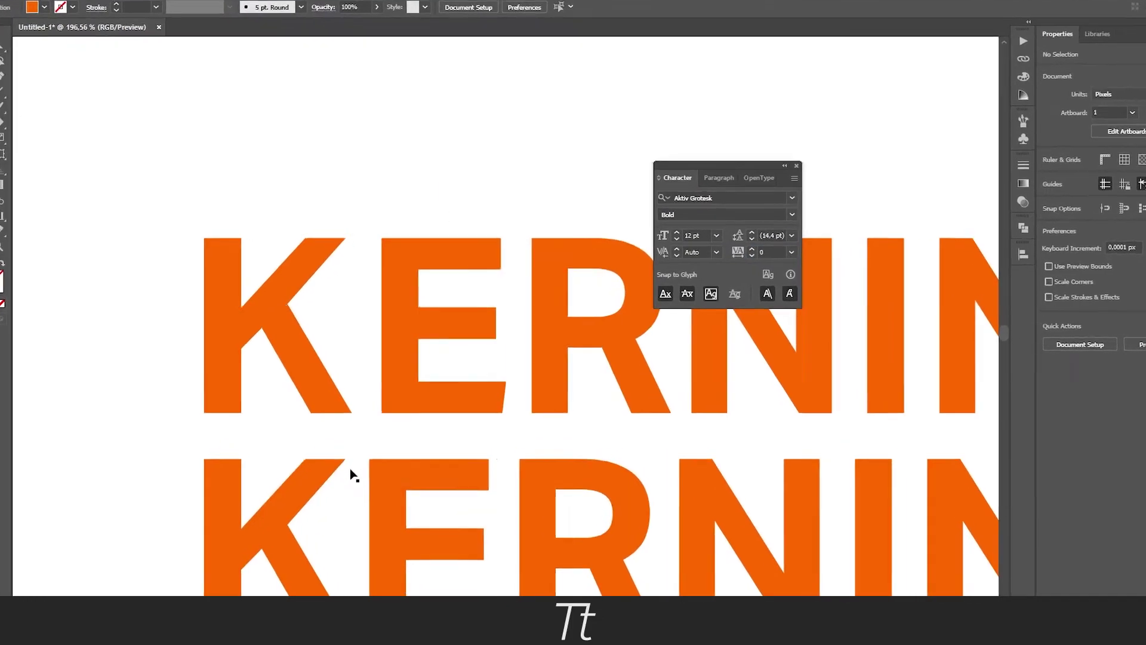
drag(350, 467, 334, 105)
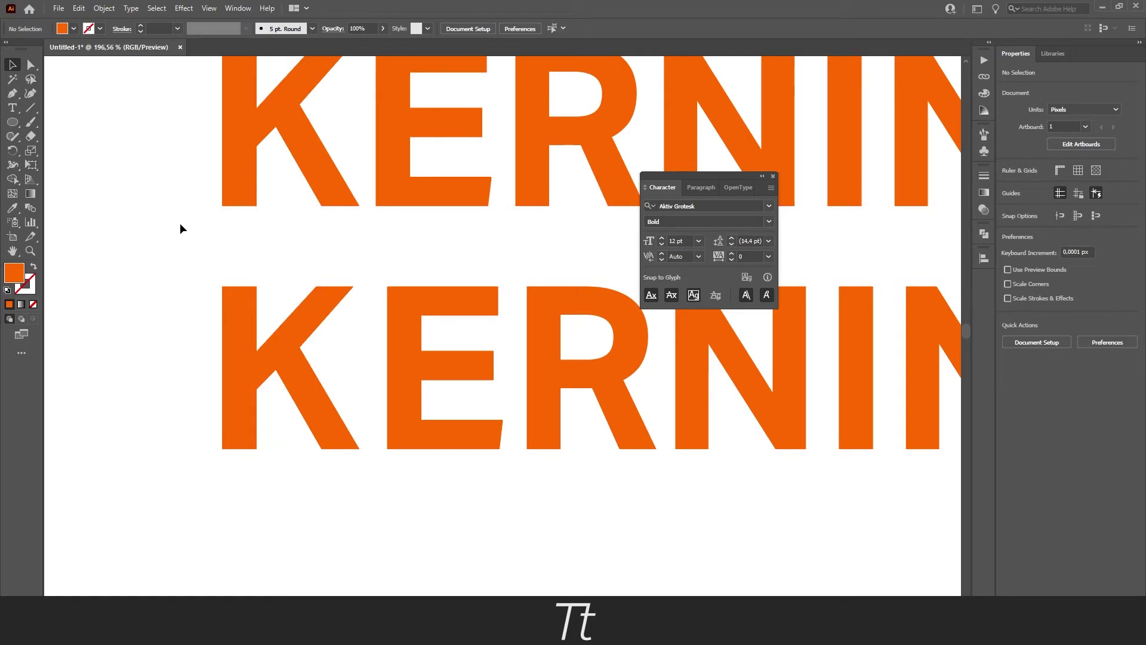
Reset the tracking of the lower KERNING's K to 0.
key(t)
drag(325, 351, 260, 361)
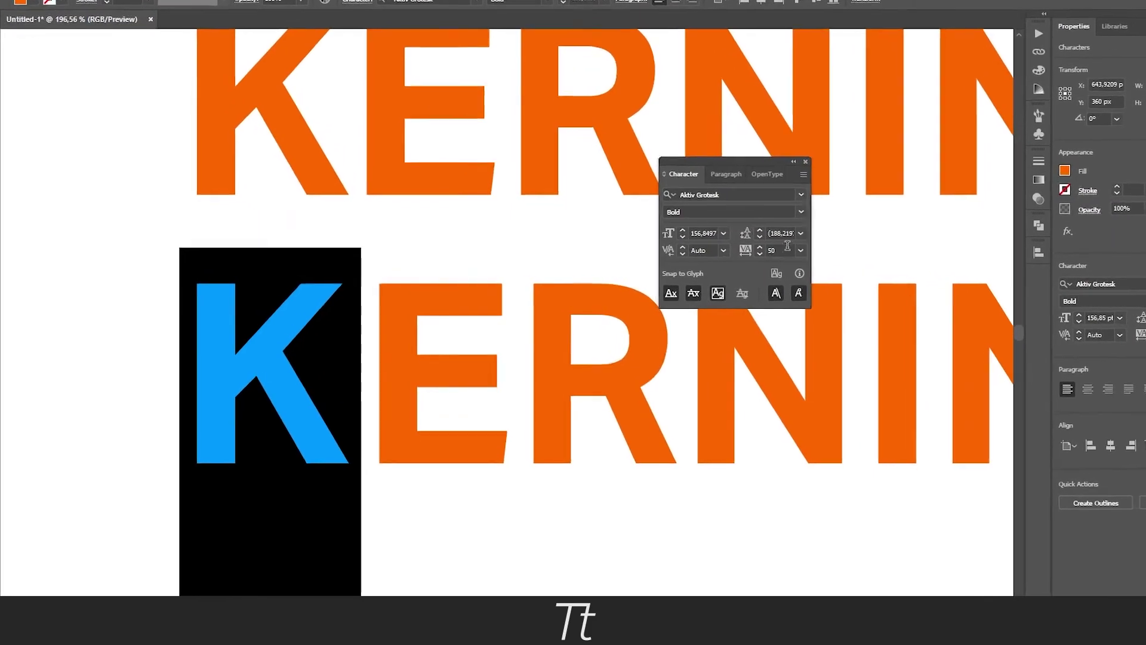
click(787, 247)
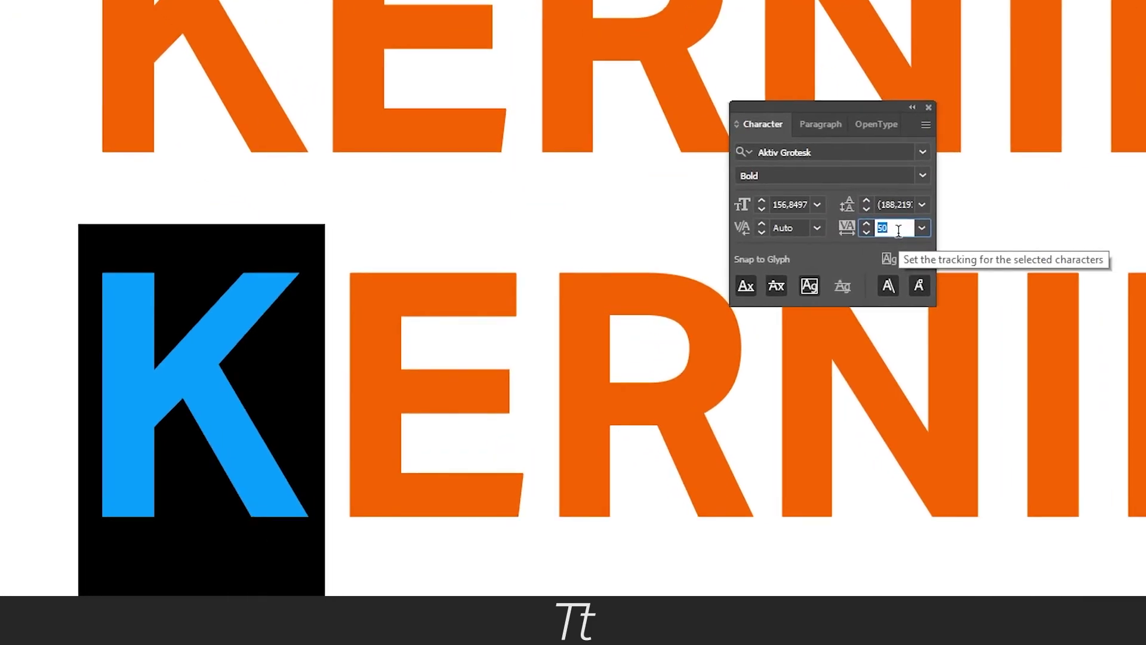
text(0)
key(Return)
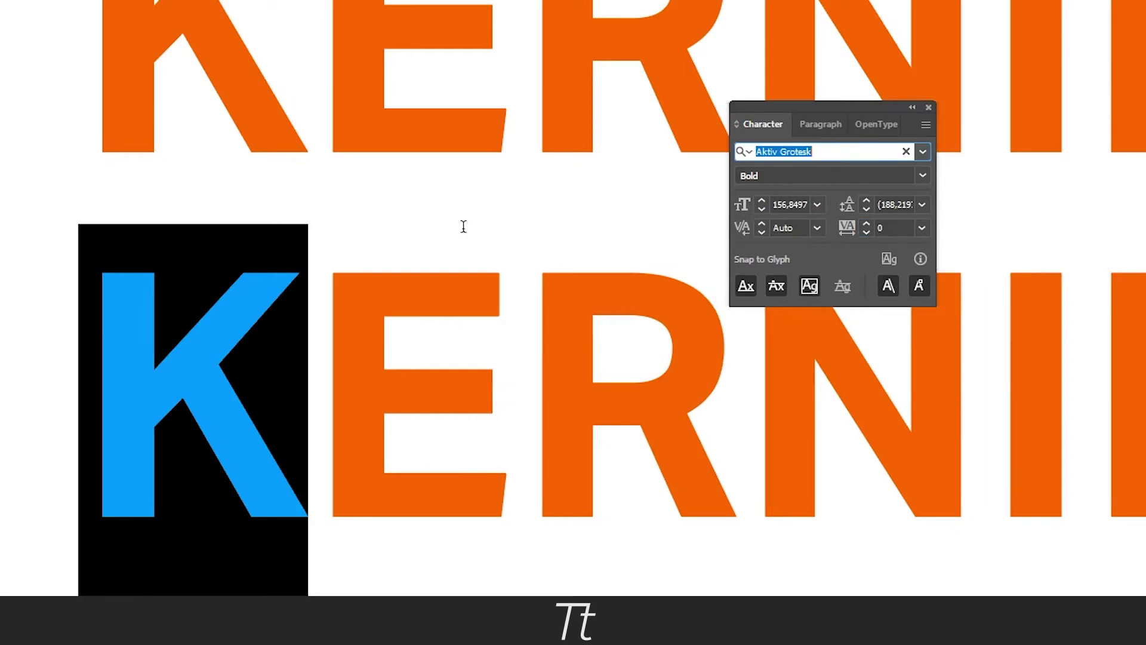
Select K and E together and widen their tracking to 32.
click(464, 401)
key(shift+Left)
key(shift+Left)
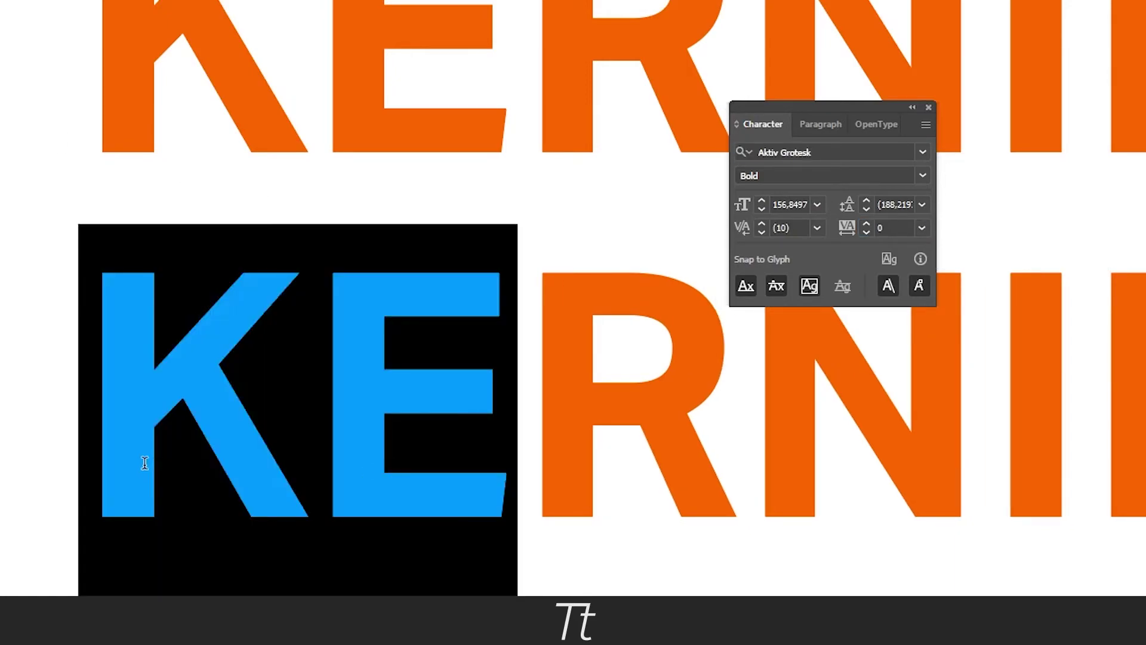
scroll(871, 227, up, 3)
scroll(872, 228, up, 10)
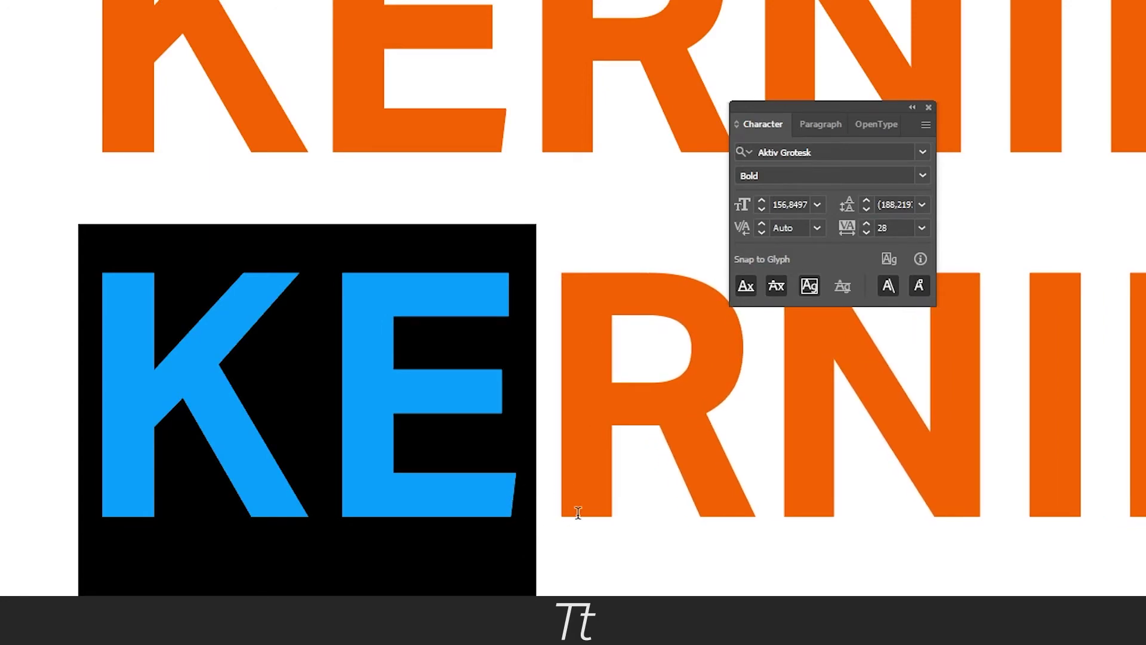
click(867, 224)
scroll(865, 223, up, 12)
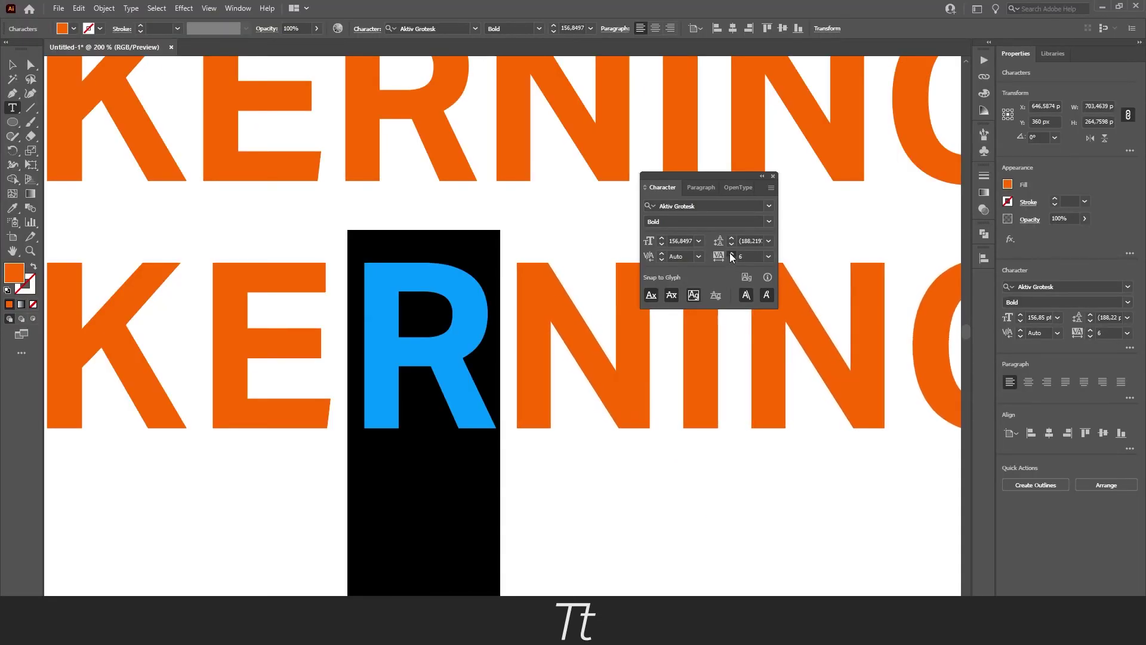
Select the N of the lower KERNING and adjust its tracking to 11.
key(Right)
key(shift+Right)
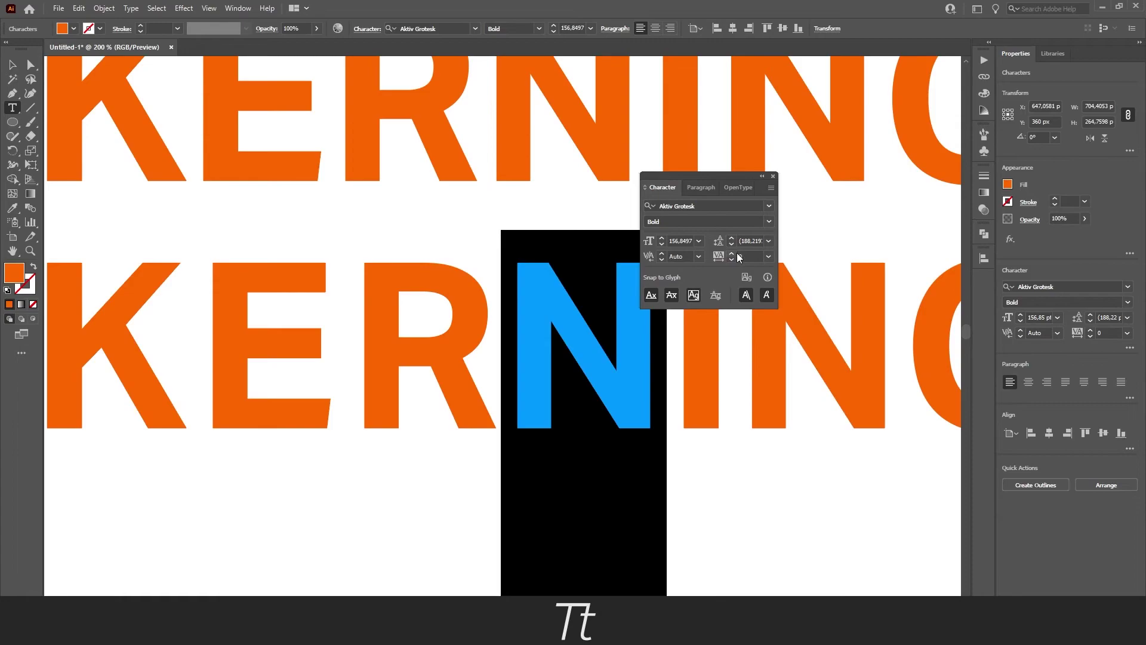
scroll(739, 257, up, 9)
scroll(739, 258, up, 3)
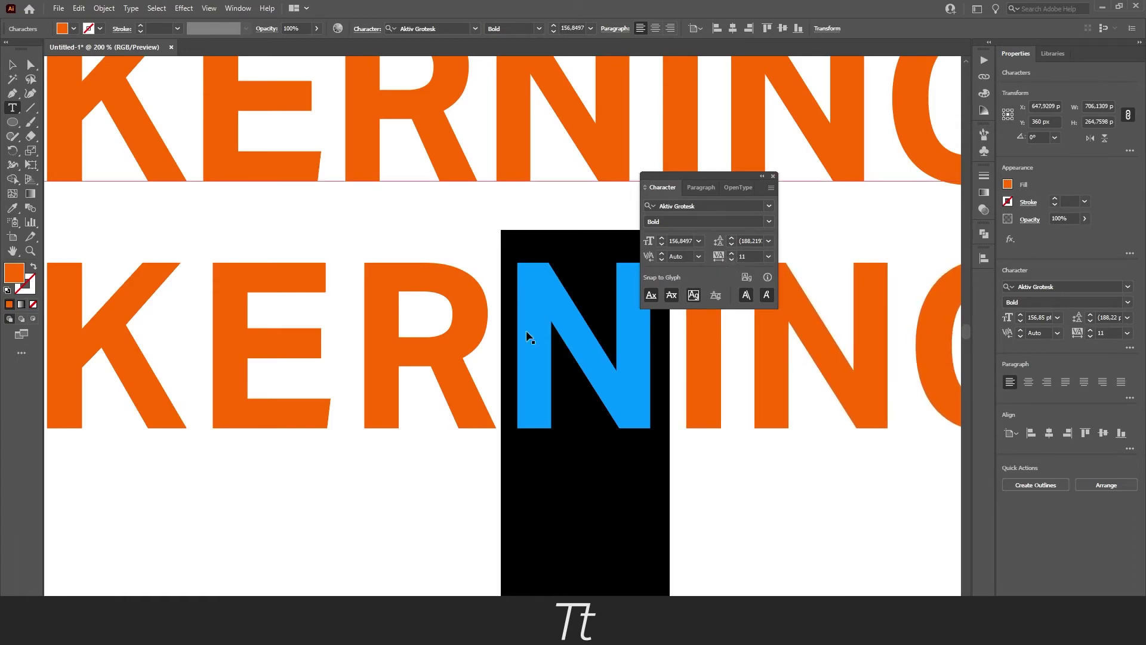
scroll(525, 333, down, 2)
scroll(525, 333, up, 1)
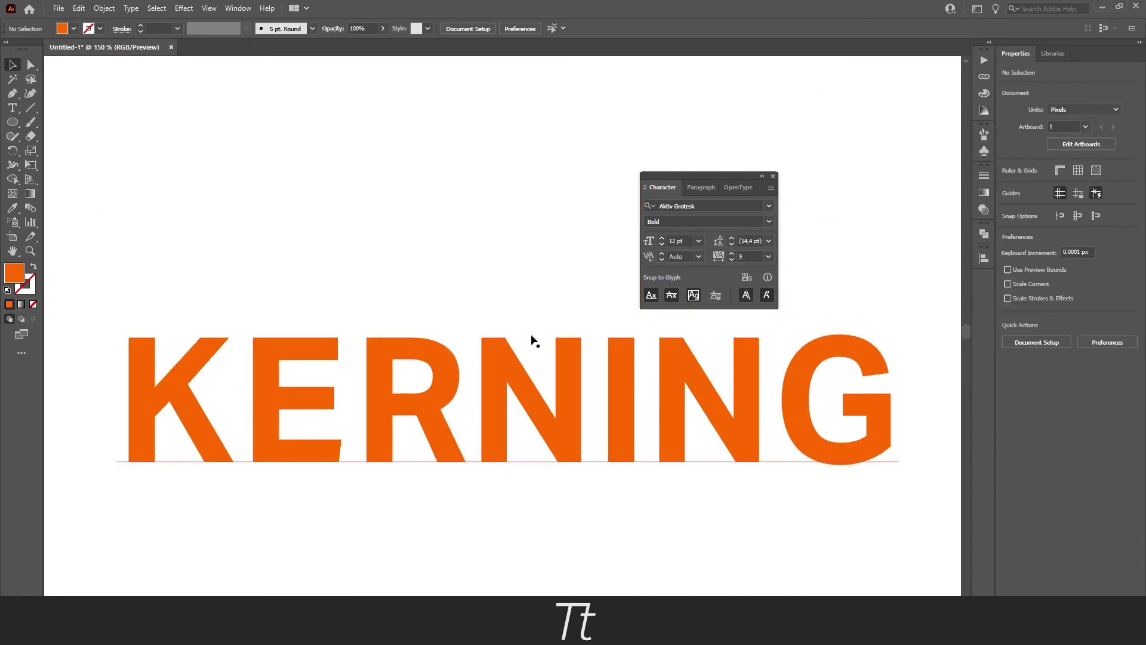